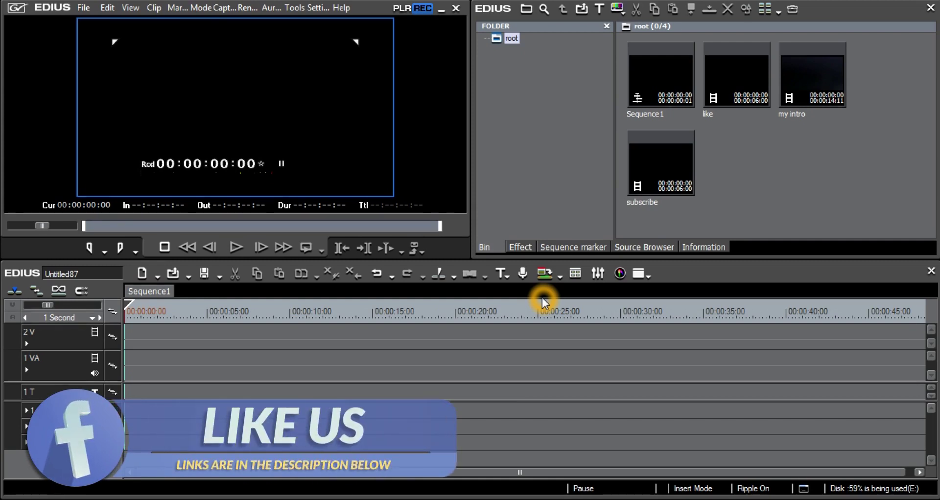
- Place the 'my intro' clip from the bin at the start of track 1VA
{"action": "mouse_move", "coordinate": [827, 71]}
{"action": "left_mouse_down"}
{"action": "mouse_move", "coordinate": [491, 285]}
{"action": "mouse_move", "coordinate": [126, 372]}
{"action": "left_mouse_up"}
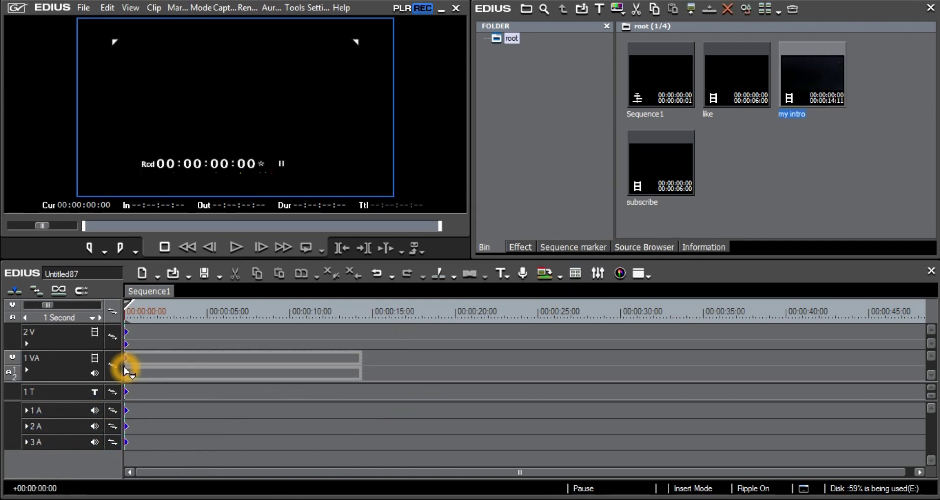
{"action": "left_click", "coordinate": [84, 389]}
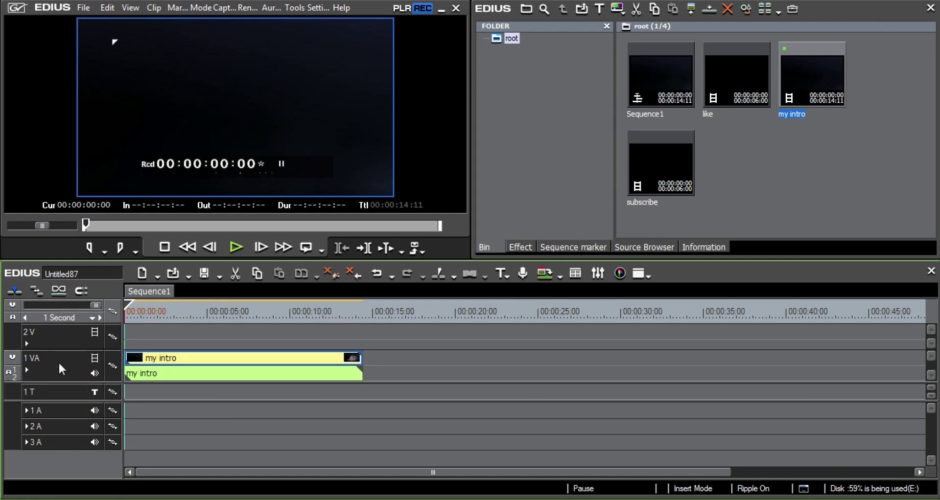
{"action": "left_click", "coordinate": [37, 359]}
- Delete the 1T title track from the timeline
{"action": "left_click", "coordinate": [44, 336]}
{"action": "left_click", "coordinate": [54, 392]}
{"action": "right_click", "coordinate": [54, 394]}
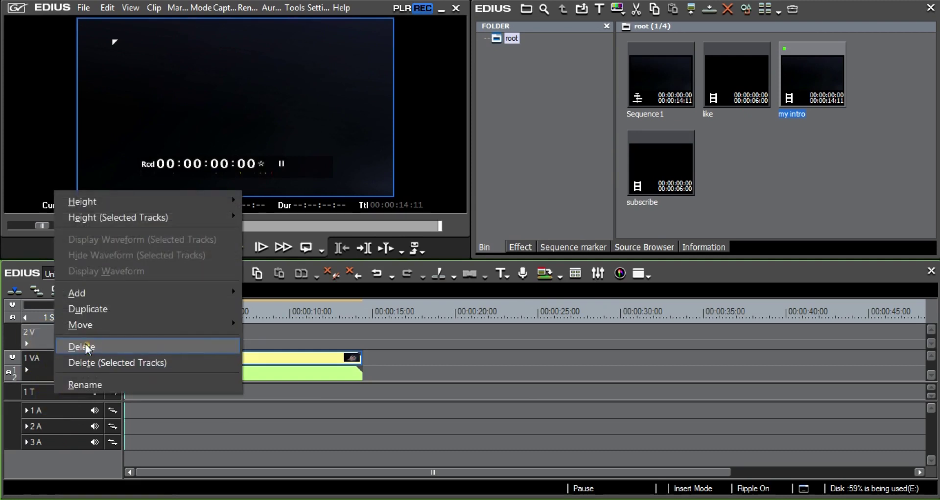
{"action": "left_click", "coordinate": [85, 344]}
{"action": "left_click", "coordinate": [63, 351]}
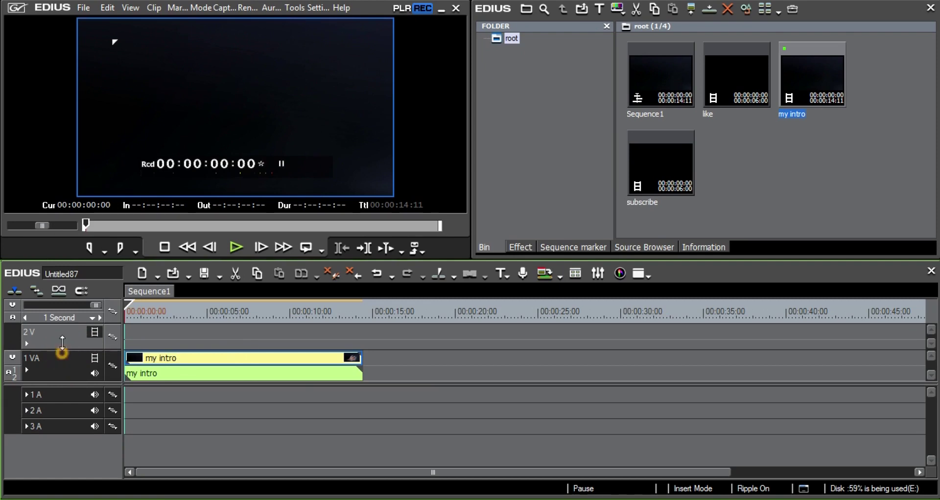
- Split the 'my intro' clip at 00:00:06:09 with the C key
{"action": "left_click_drag", "start_coordinate": [62, 342], "coordinate": [69, 437]}
{"action": "left_click", "coordinate": [902, 360]}
{"action": "left_click", "coordinate": [231, 337]}
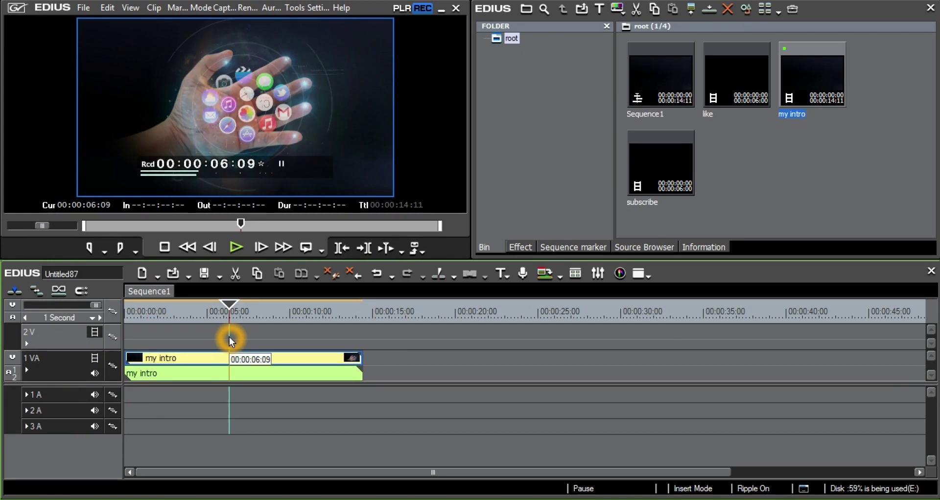
{"action": "left_click", "coordinate": [256, 377]}
{"action": "key", "text": "c"}
{"action": "left_click", "coordinate": [272, 363]}
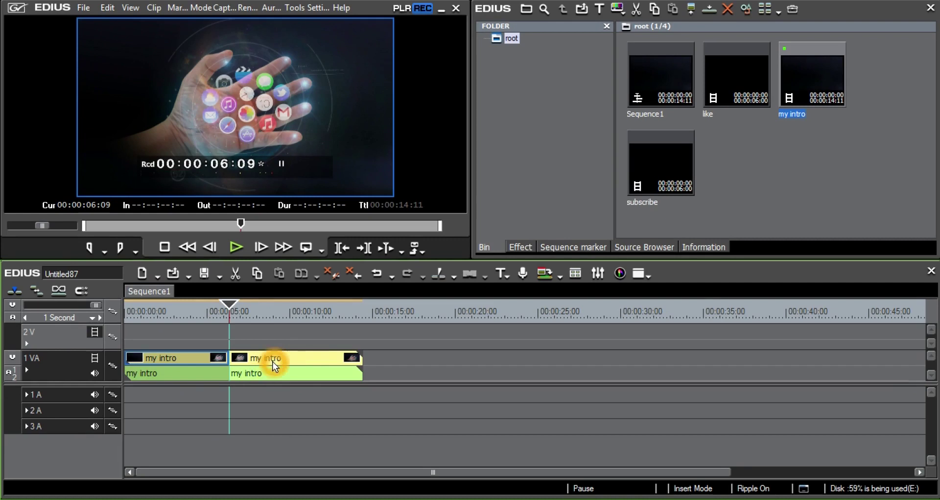
{"action": "left_click", "coordinate": [440, 272]}
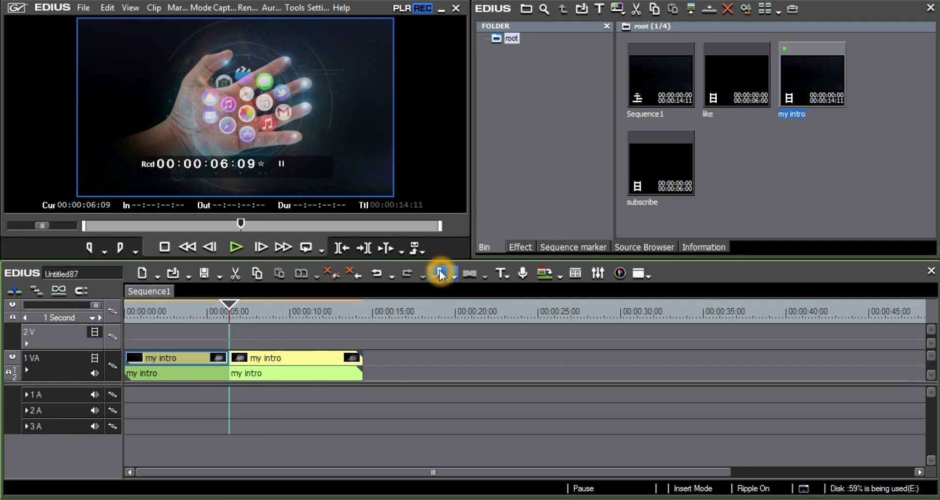
{"action": "left_click", "coordinate": [436, 276]}
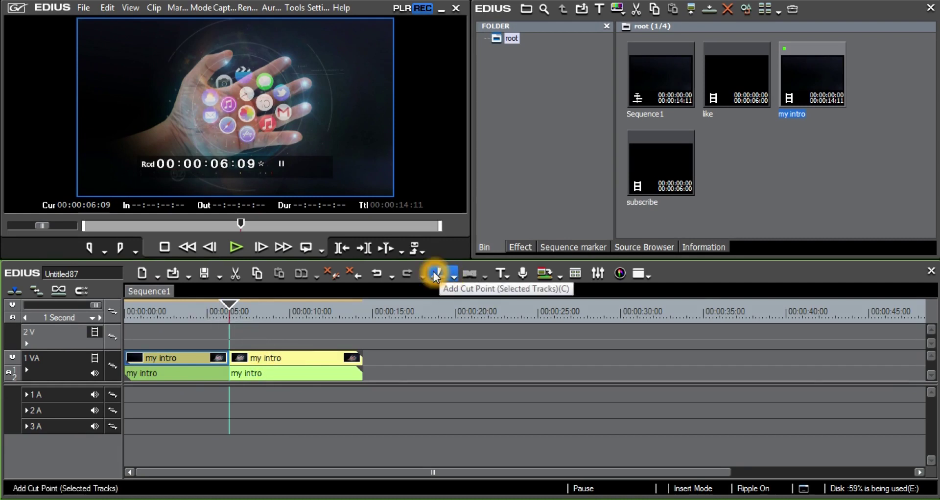
- Cut again at 00:00:10:13 and ripple-delete the later pieces, keeping the first 06:09 portion
{"action": "left_click", "coordinate": [298, 316]}
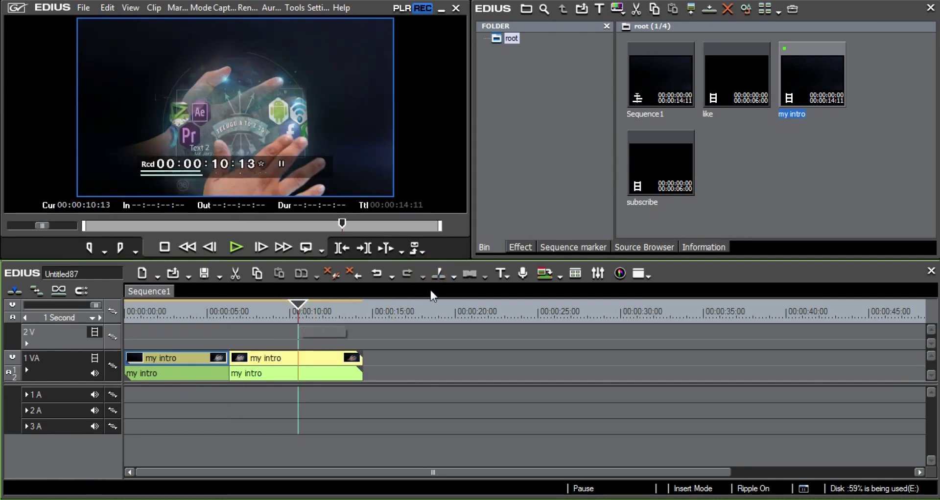
{"action": "left_click", "coordinate": [498, 284]}
{"action": "left_click", "coordinate": [503, 276]}
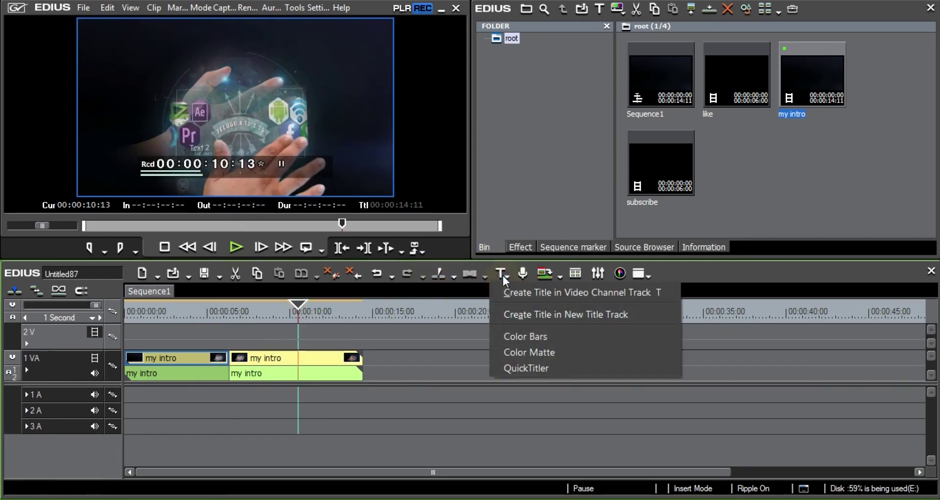
{"action": "left_click", "coordinate": [436, 274]}
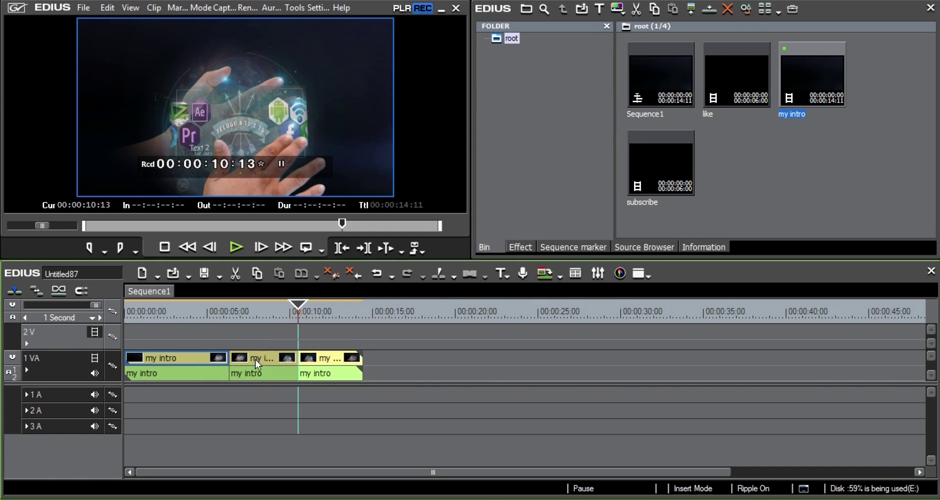
{"action": "left_click", "coordinate": [306, 322]}
{"action": "left_click", "coordinate": [243, 307]}
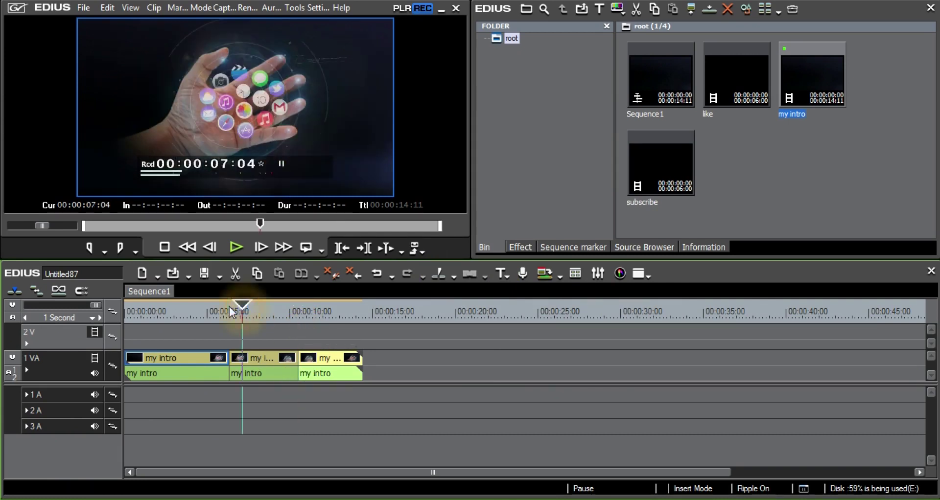
{"action": "mouse_move", "coordinate": [243, 310]}
{"action": "left_mouse_down"}
{"action": "mouse_move", "coordinate": [313, 321]}
{"action": "mouse_move", "coordinate": [246, 321]}
{"action": "left_mouse_up"}
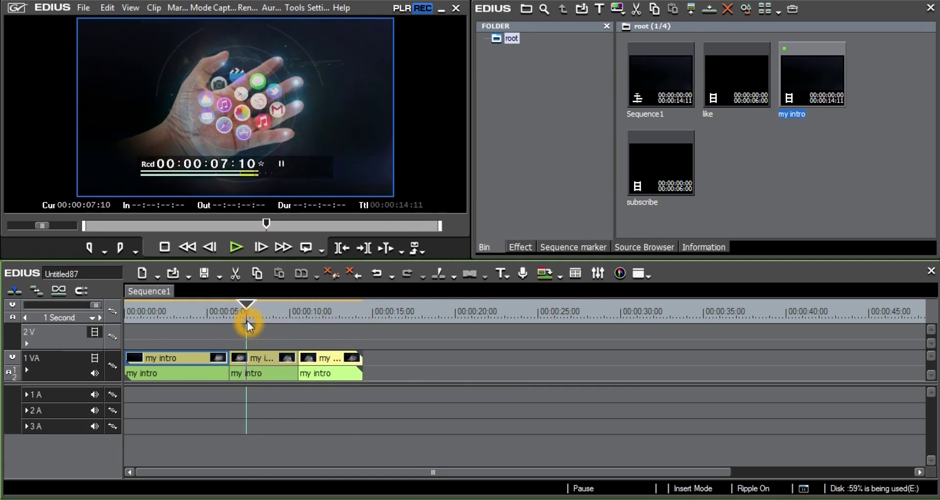
{"action": "left_click", "coordinate": [252, 377]}
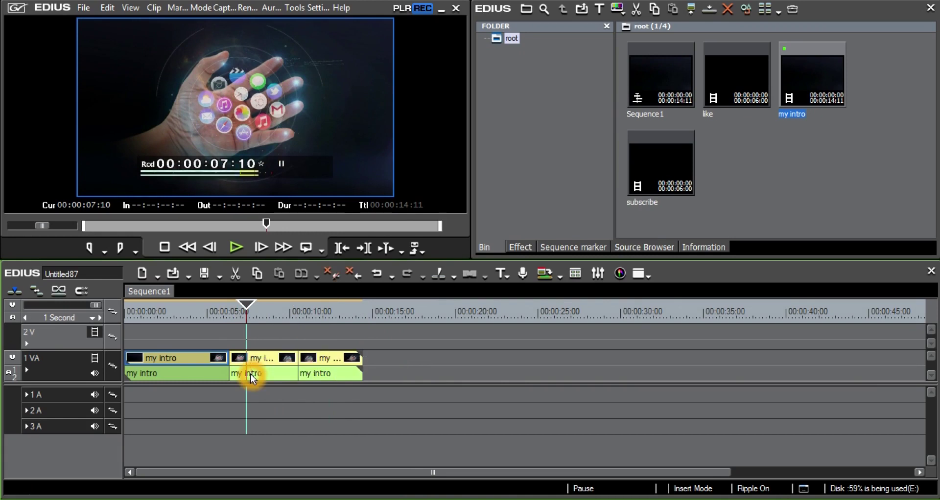
{"action": "key", "text": "Delete"}
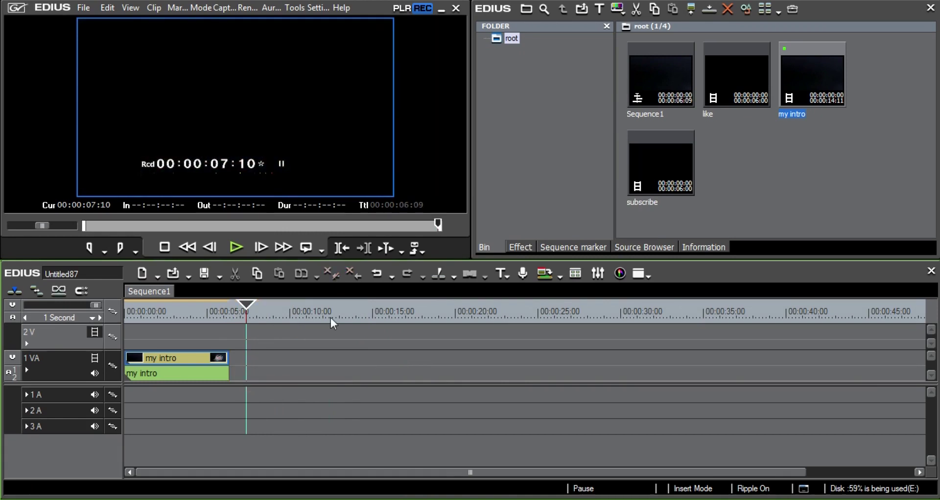
- Drag the full 14:11 'my intro' clip right and back so it starts at 00:00:00:00
{"action": "left_click", "coordinate": [151, 365]}
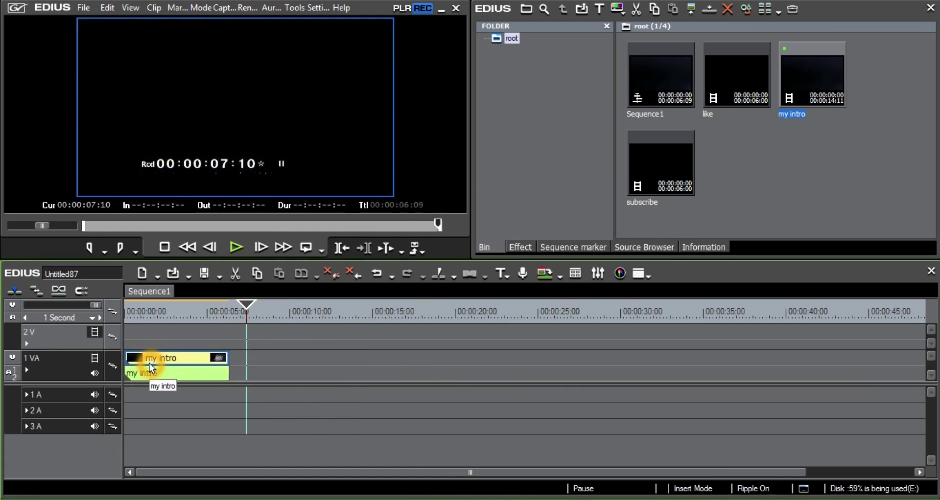
{"action": "left_click_drag", "start_coordinate": [149, 363], "coordinate": [224, 363]}
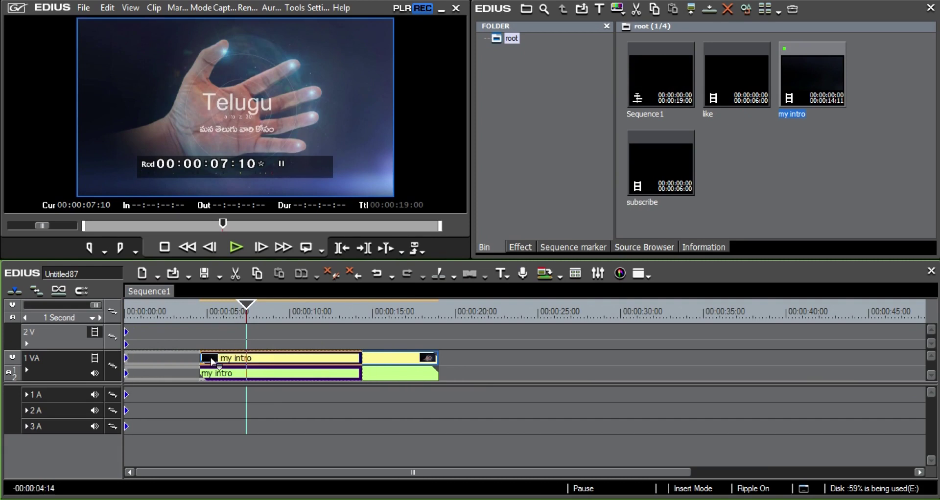
{"action": "left_click_drag", "start_coordinate": [297, 362], "coordinate": [212, 362]}
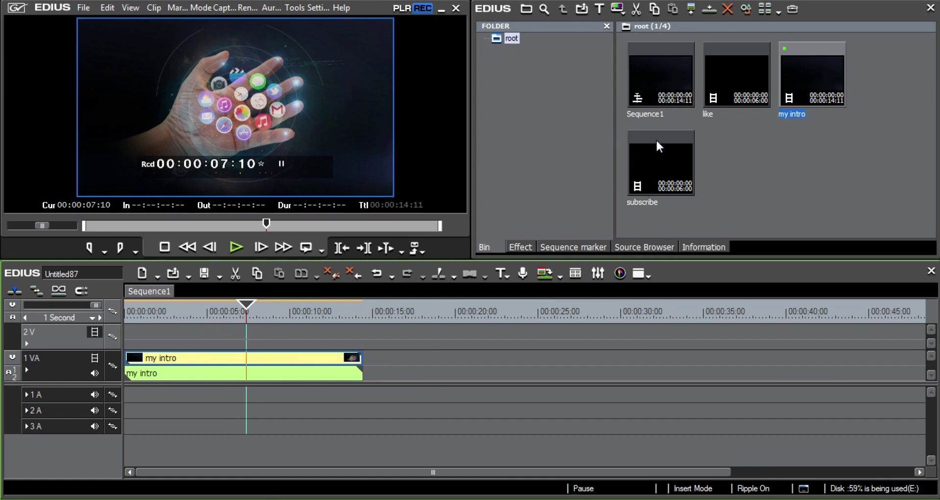
{"action": "left_click", "coordinate": [736, 74]}
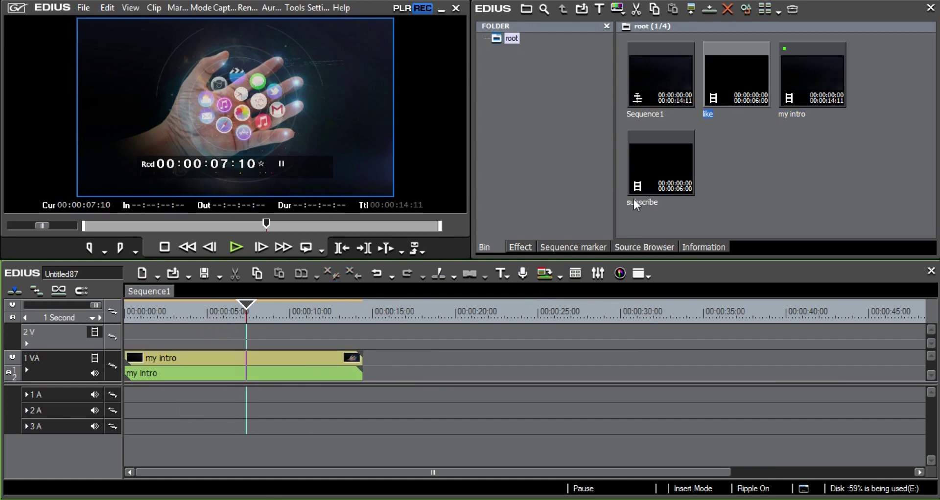
- Place the 'like' clip at the start of 2V, undoing once and redoing, then switch to Overwrite mode
{"action": "mouse_move", "coordinate": [738, 82]}
{"action": "left_mouse_down"}
{"action": "mouse_move", "coordinate": [262, 338]}
{"action": "mouse_move", "coordinate": [124, 339]}
{"action": "left_mouse_up"}
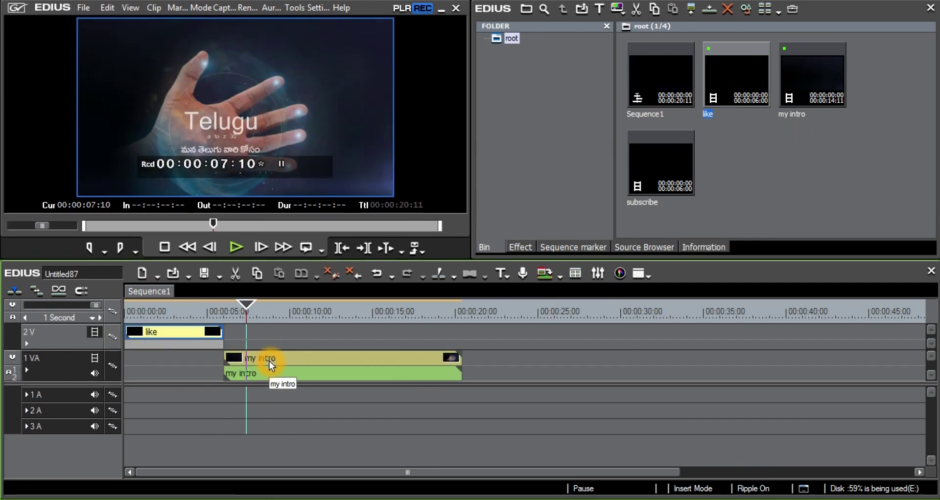
{"action": "key", "text": "ctrl+z"}
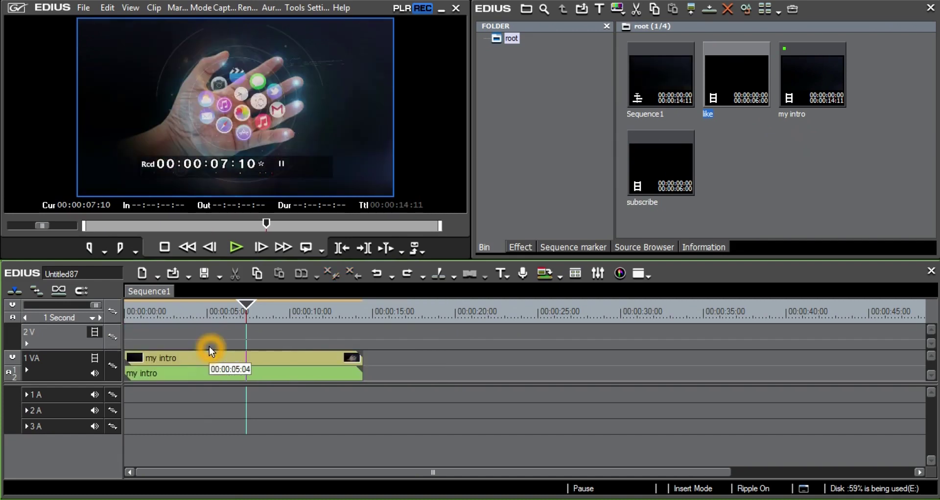
{"action": "left_click_drag", "start_coordinate": [723, 74], "coordinate": [109, 341]}
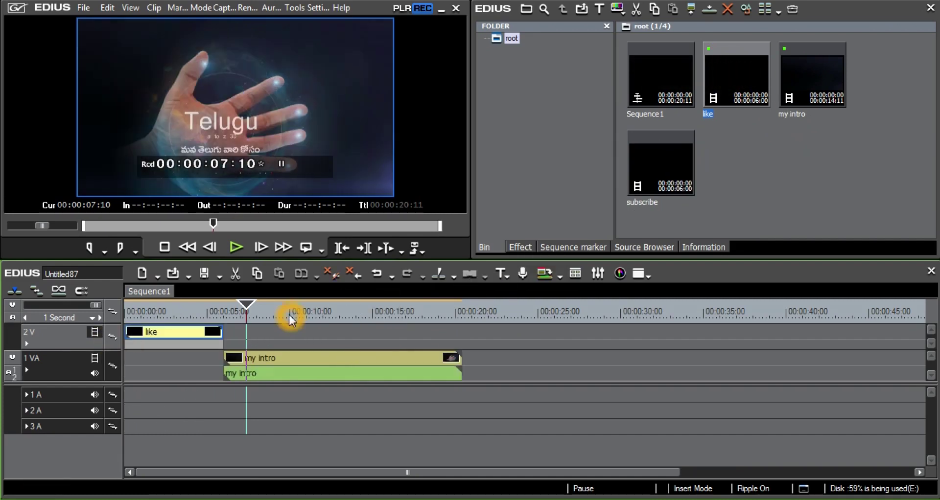
{"action": "left_click", "coordinate": [13, 292]}
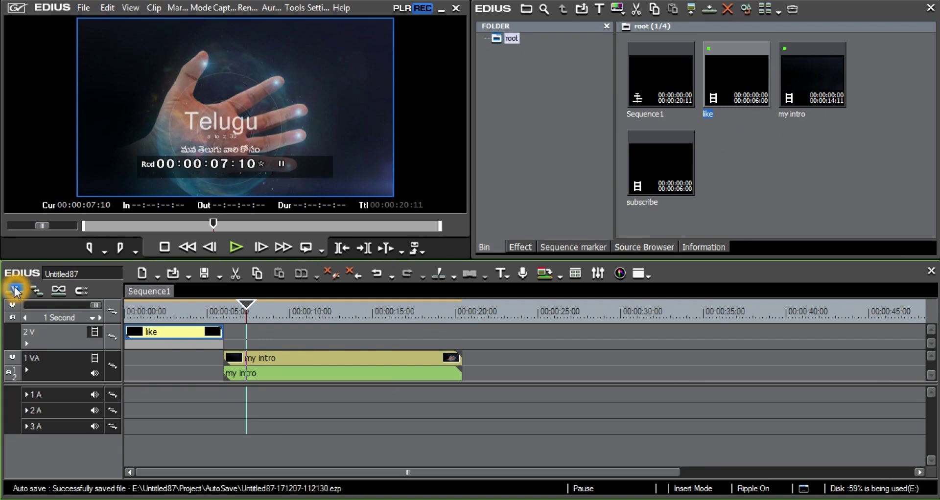
{"action": "left_click", "coordinate": [15, 292]}
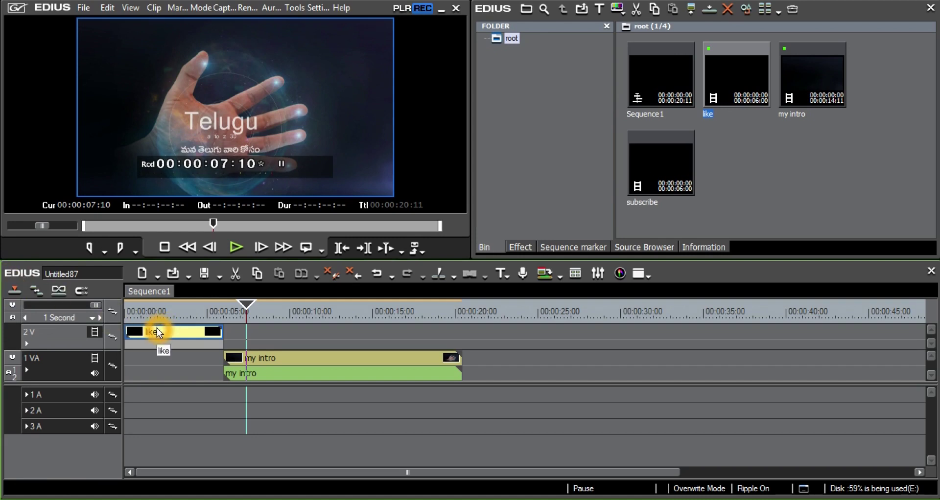
- Drop the 'like' clip onto track 2V at 00:00 in Overwrite mode
{"action": "mouse_move", "coordinate": [158, 332]}
{"action": "left_mouse_down"}
{"action": "mouse_move", "coordinate": [139, 366]}
{"action": "mouse_move", "coordinate": [589, 213]}
{"action": "left_mouse_up"}
{"action": "mouse_move", "coordinate": [732, 78]}
{"action": "left_mouse_down"}
{"action": "mouse_move", "coordinate": [118, 341]}
{"action": "mouse_move", "coordinate": [154, 334]}
{"action": "mouse_move", "coordinate": [142, 311]}
{"action": "mouse_move", "coordinate": [117, 312]}
{"action": "left_mouse_up"}
{"action": "left_click", "coordinate": [143, 313]}
{"action": "left_click", "coordinate": [179, 313]}
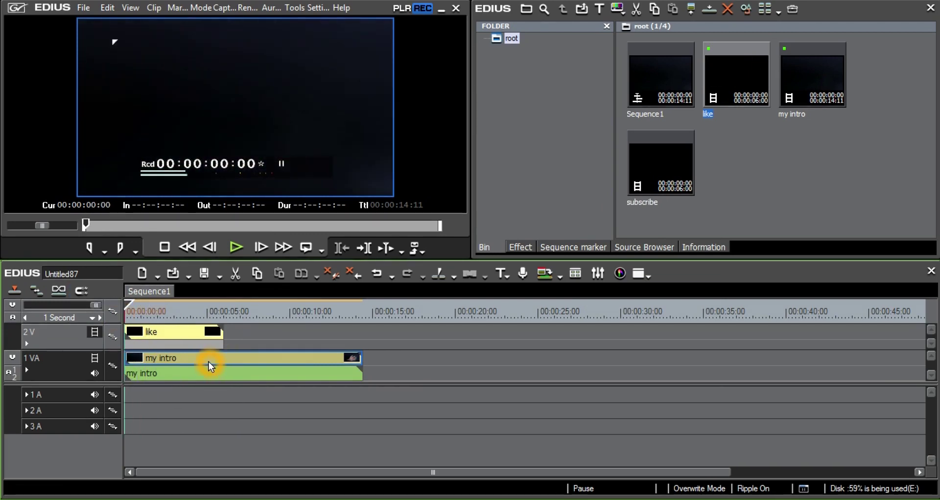
{"action": "left_click", "coordinate": [15, 294]}
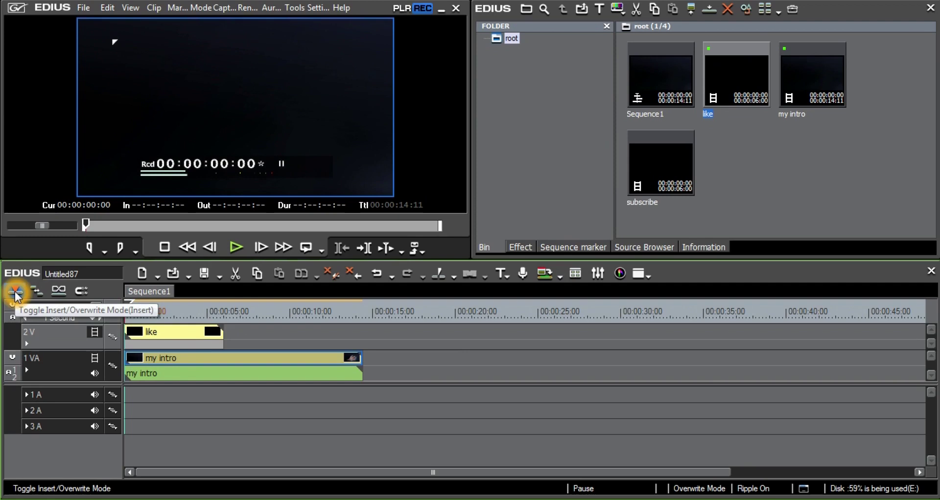
- Delete the 'like' clip from 2V, return to Insert mode, and zoom to 2-second ticks
{"action": "left_click", "coordinate": [171, 337]}
{"action": "key", "text": "Delete"}
{"action": "left_click", "coordinate": [19, 295]}
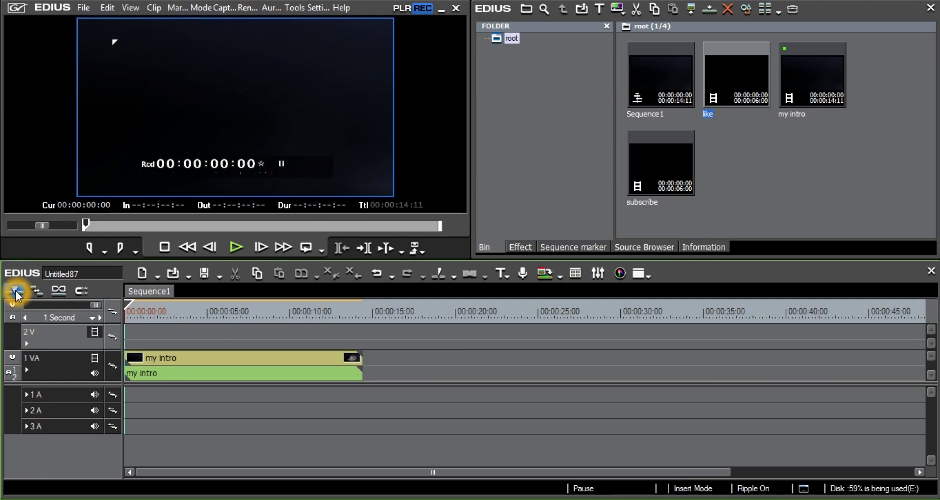
{"action": "left_click_drag", "start_coordinate": [96, 307], "coordinate": [91, 310]}
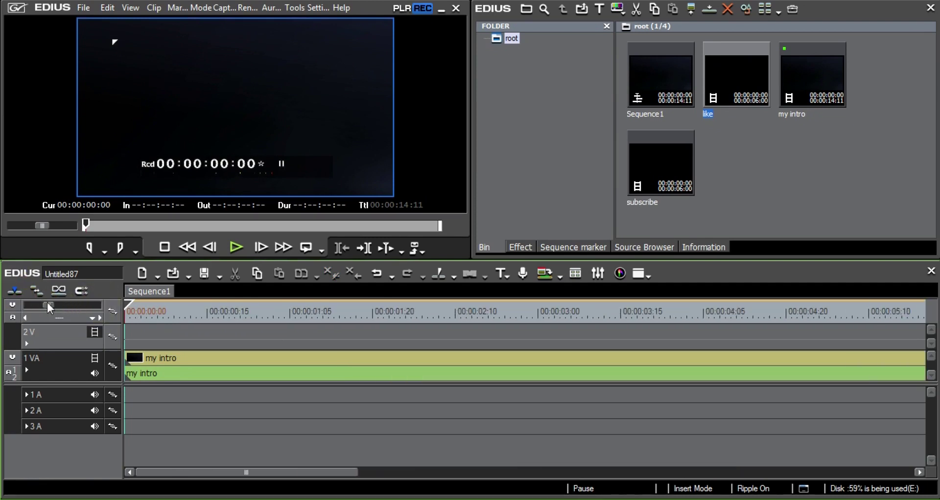
- Zoom the timeline to 1-second ticks and set the playhead to 00:00:03:02, then 00:00:04:23
{"action": "left_click", "coordinate": [82, 306]}
{"action": "mouse_move", "coordinate": [84, 307]}
{"action": "left_mouse_down"}
{"action": "mouse_move", "coordinate": [93, 311]}
{"action": "mouse_move", "coordinate": [44, 304]}
{"action": "mouse_move", "coordinate": [89, 309]}
{"action": "left_mouse_up"}
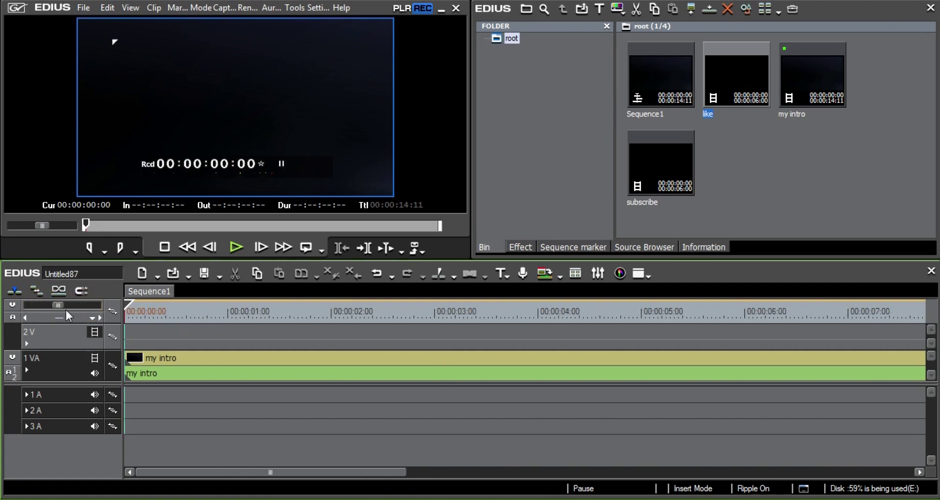
{"action": "left_click", "coordinate": [304, 310]}
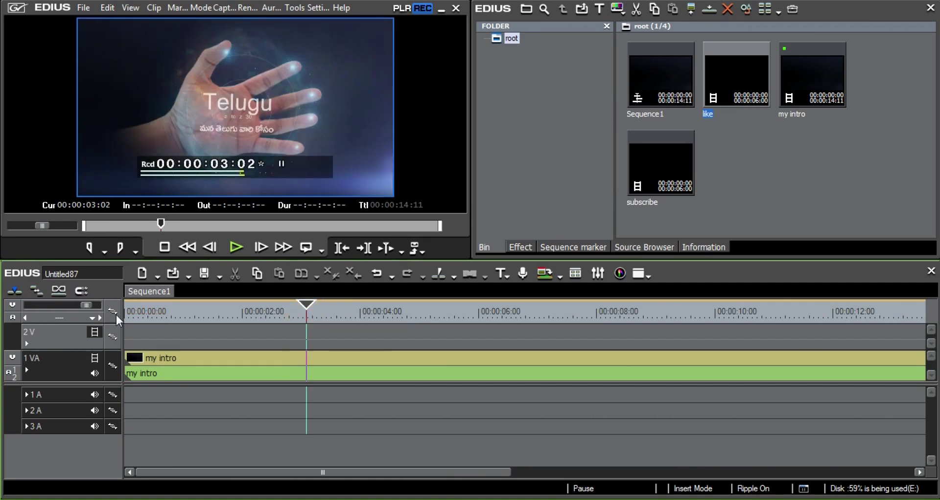
{"action": "mouse_move", "coordinate": [89, 304]}
{"action": "left_mouse_down"}
{"action": "mouse_move", "coordinate": [56, 307]}
{"action": "mouse_move", "coordinate": [99, 310]}
{"action": "left_mouse_up"}
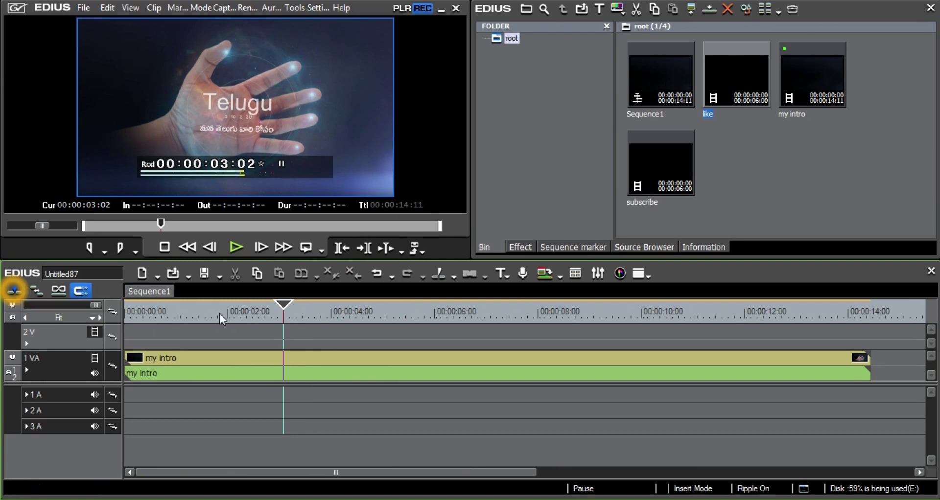
{"action": "left_click", "coordinate": [378, 310]}
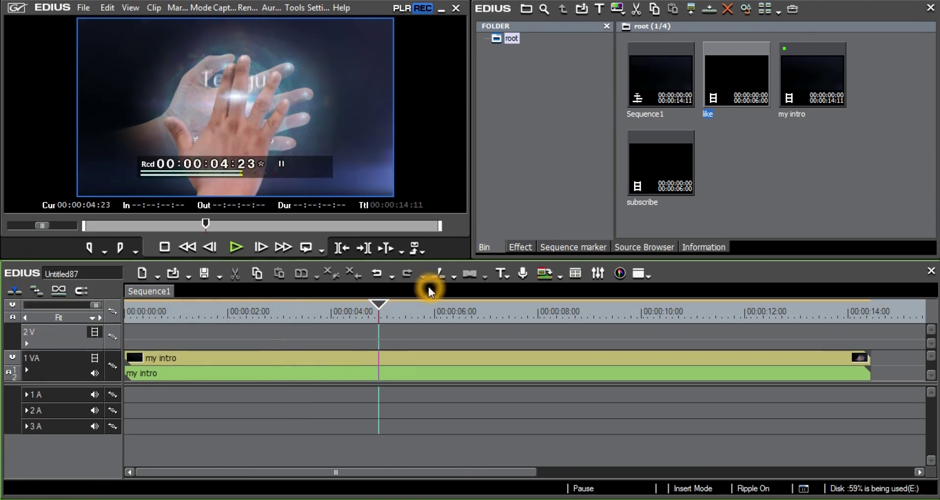
- Cut 'my intro' at 00:00:04:23 and 00:00:05:13, then delete the short middle piece
{"action": "left_click", "coordinate": [399, 367]}
{"action": "key", "text": "c"}
{"action": "left_click", "coordinate": [411, 310]}
{"action": "left_click", "coordinate": [410, 354]}
{"action": "key", "text": "c"}
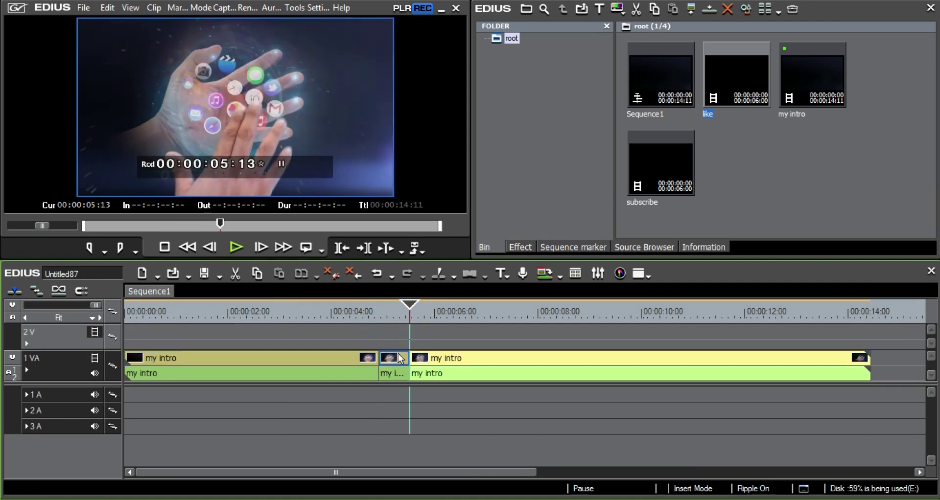
{"action": "left_click", "coordinate": [392, 362]}
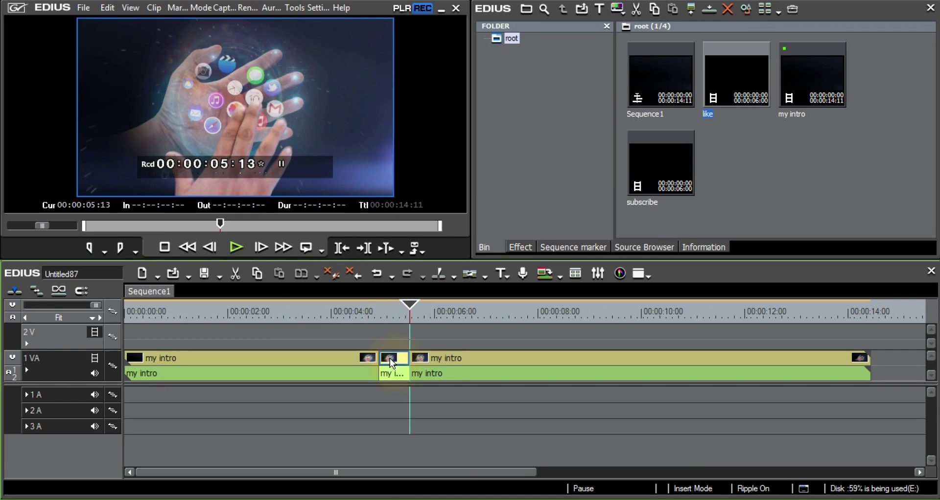
{"action": "key", "text": "Delete"}
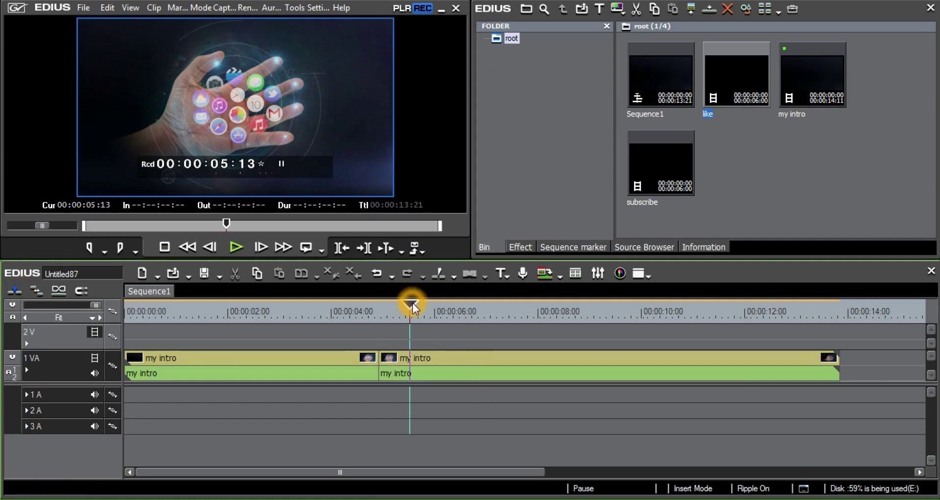
{"action": "mouse_move", "coordinate": [410, 307]}
{"action": "left_mouse_down"}
{"action": "mouse_move", "coordinate": [276, 316]}
{"action": "mouse_move", "coordinate": [155, 341]}
{"action": "mouse_move", "coordinate": [126, 329]}
{"action": "left_mouse_up"}
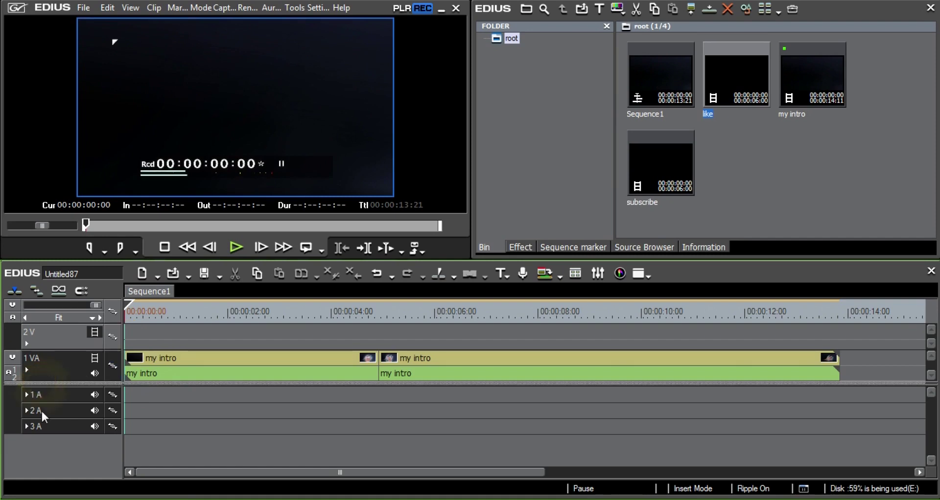
{"action": "left_click", "coordinate": [224, 355]}
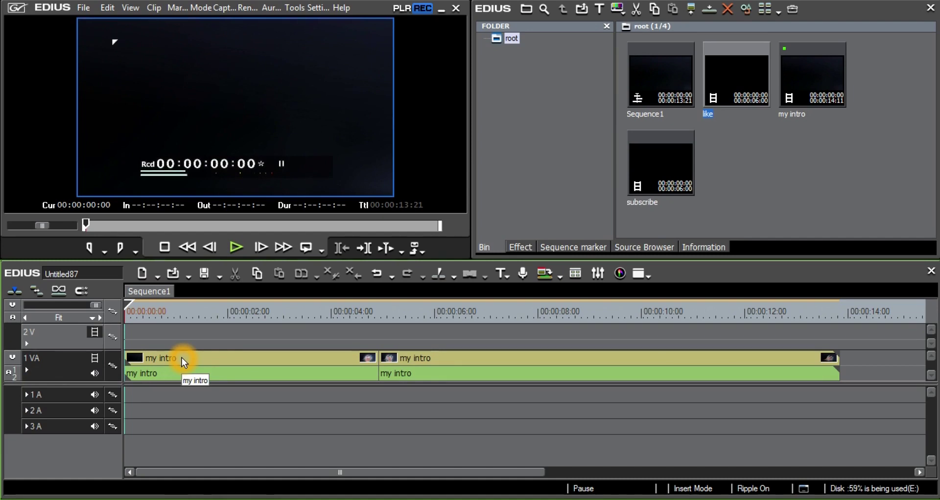
- Expand the 1 VA audio waveforms and switch the Volume/Pan button to VOL
{"action": "left_click", "coordinate": [27, 369]}
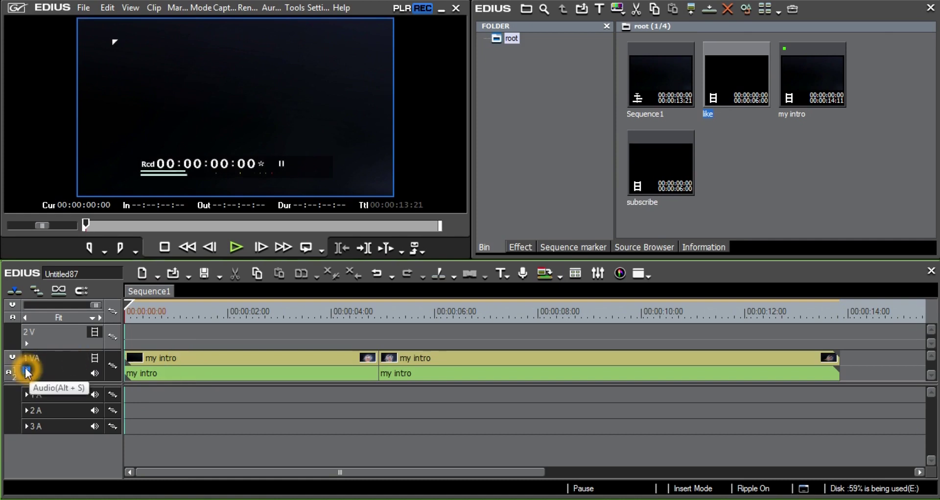
{"action": "left_click", "coordinate": [27, 371]}
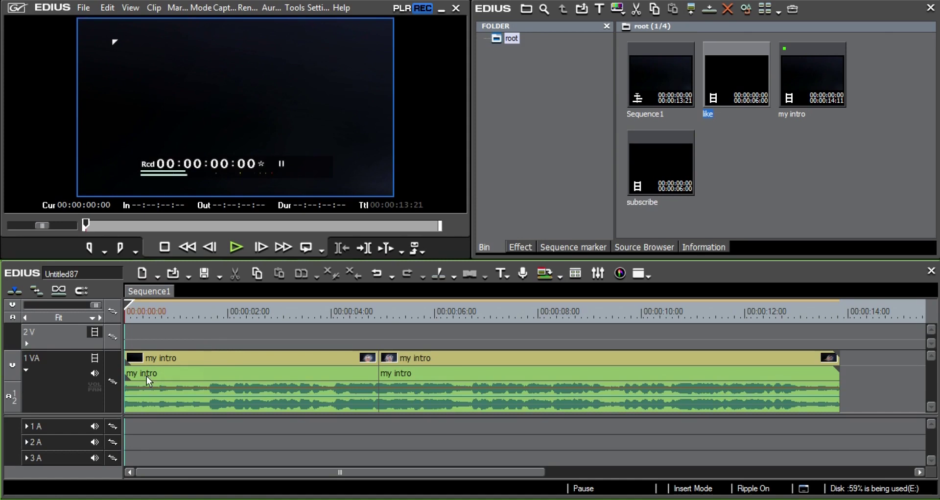
{"action": "left_click", "coordinate": [97, 388]}
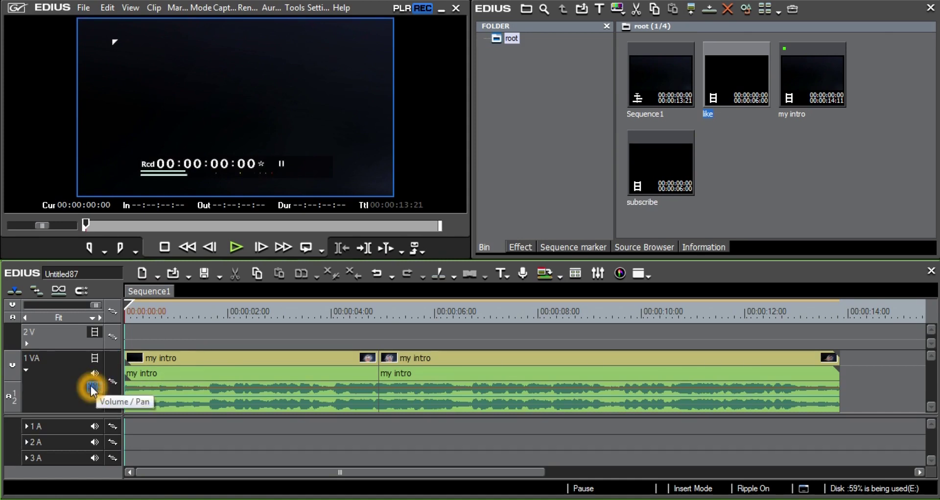
{"action": "left_click", "coordinate": [91, 387]}
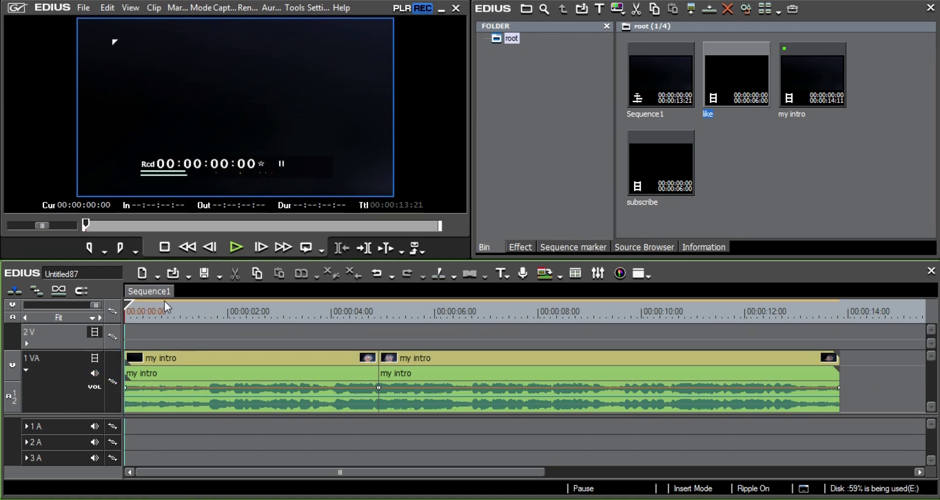
{"action": "left_click_drag", "start_coordinate": [96, 310], "coordinate": [49, 310]}
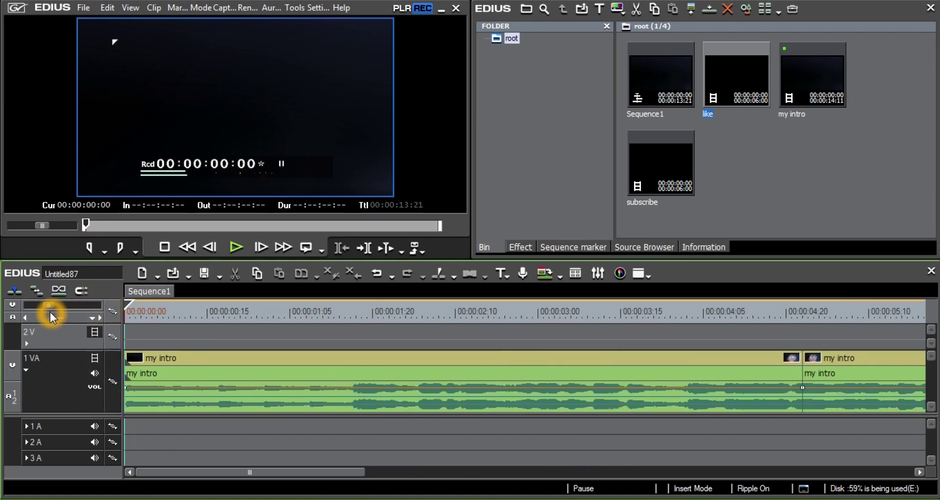
- Lower the first clip's volume line starting point to -25 dB
{"action": "left_click", "coordinate": [113, 387]}
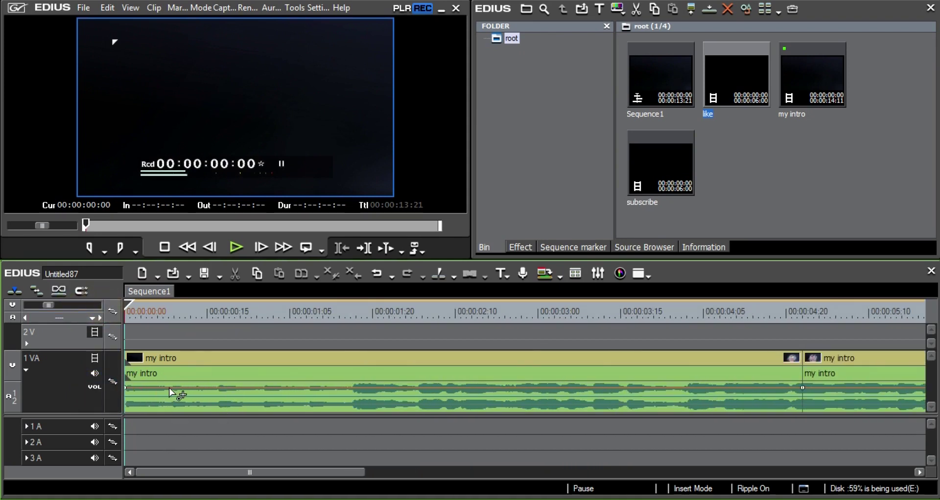
{"action": "left_click", "coordinate": [152, 386]}
{"action": "left_click_drag", "start_coordinate": [126, 387], "coordinate": [127, 410]}
- Add a volume keyframe near 00:00:04:13, raise the clip-edge point, and collapse the audio rows
{"action": "left_click", "coordinate": [749, 318]}
{"action": "left_click", "coordinate": [774, 388]}
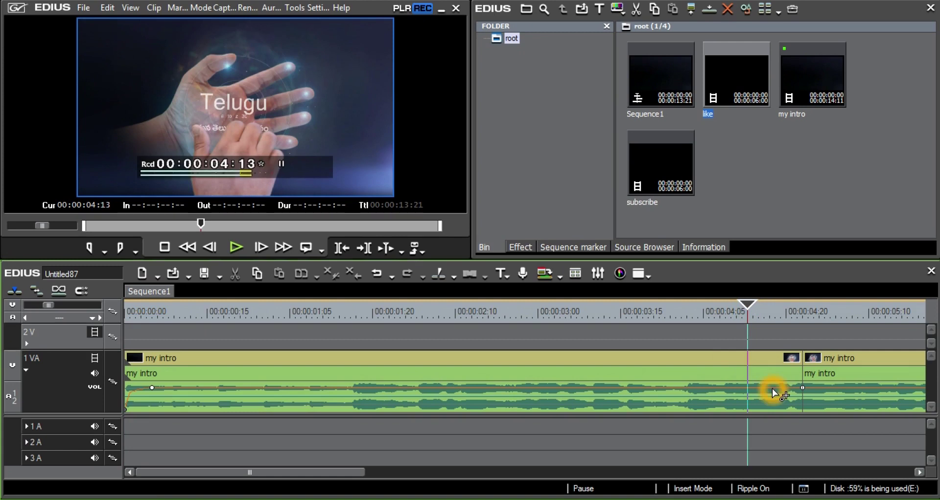
{"action": "left_click", "coordinate": [802, 388]}
{"action": "mouse_move", "coordinate": [803, 390]}
{"action": "left_mouse_down"}
{"action": "mouse_move", "coordinate": [803, 412]}
{"action": "mouse_move", "coordinate": [805, 385]}
{"action": "left_mouse_up"}
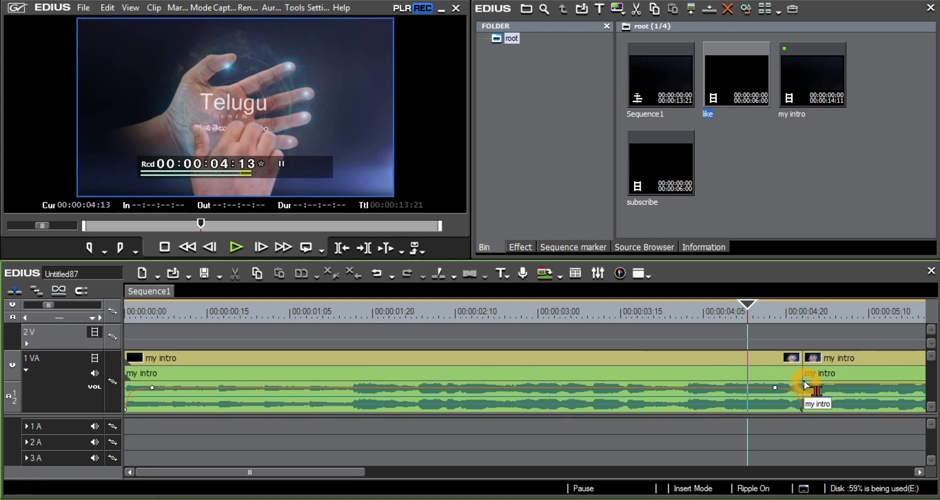
{"action": "left_click_drag", "start_coordinate": [758, 312], "coordinate": [792, 324]}
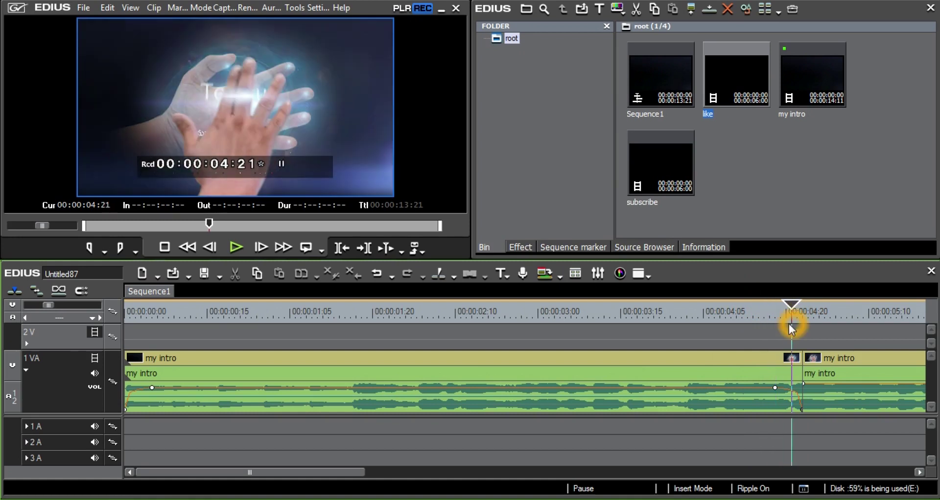
{"action": "left_click_drag", "start_coordinate": [792, 322], "coordinate": [785, 327]}
{"action": "left_click", "coordinate": [714, 319]}
{"action": "left_click_drag", "start_coordinate": [697, 325], "coordinate": [152, 353]}
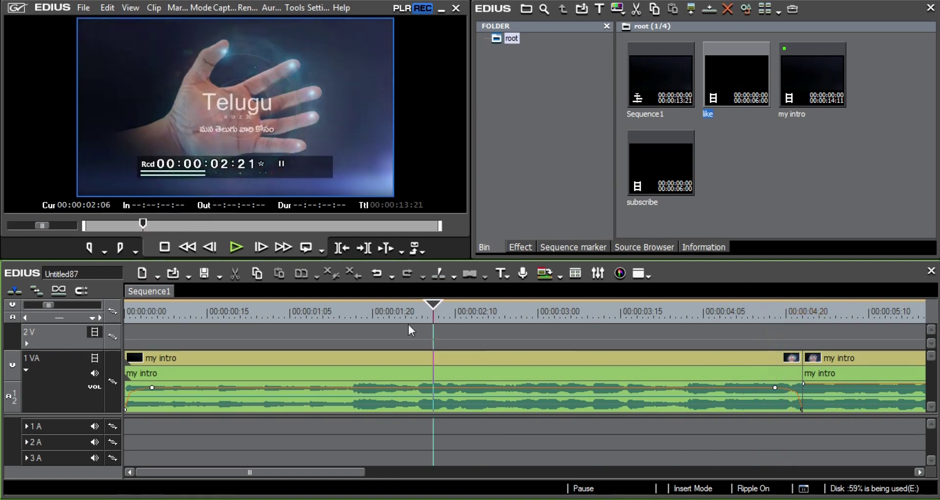
{"action": "left_click", "coordinate": [26, 370]}
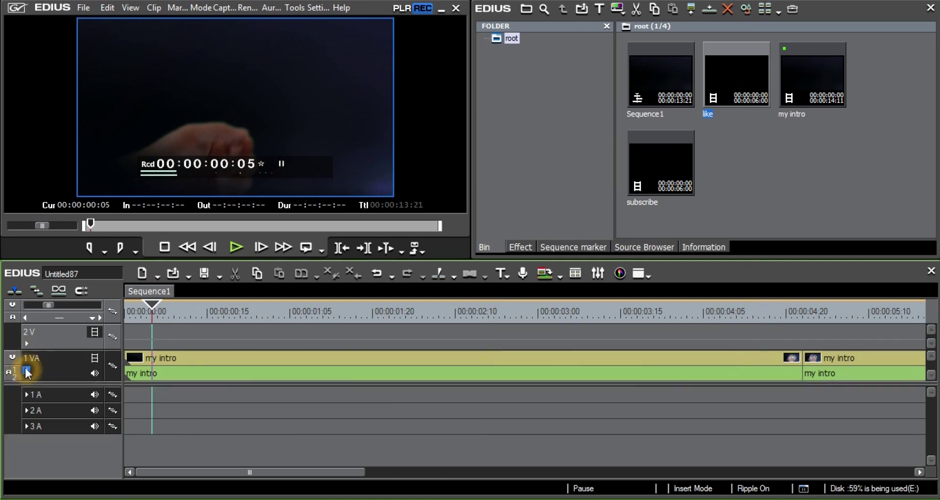
- Enlarge track 1 VA and display its MIX line beneath the clips
{"action": "left_click", "coordinate": [53, 381]}
{"action": "left_click_drag", "start_coordinate": [52, 381], "coordinate": [55, 388]}
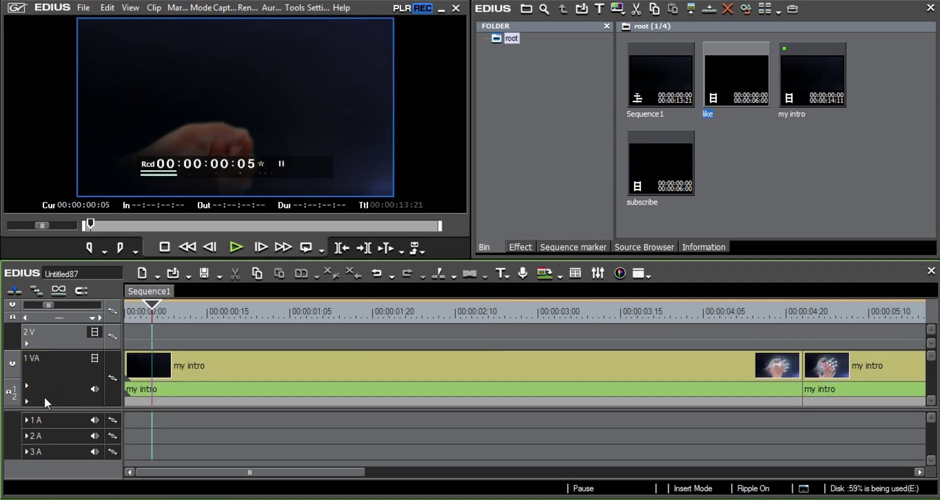
{"action": "left_click", "coordinate": [28, 402]}
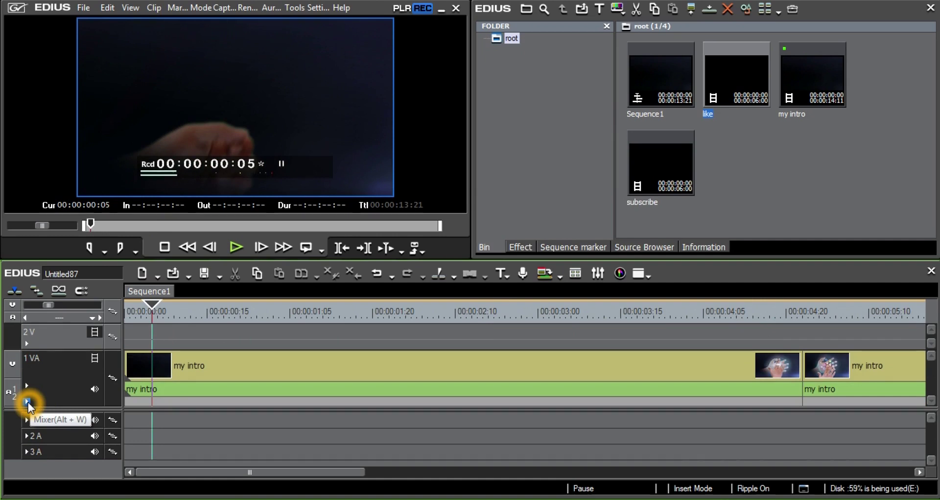
{"action": "left_click", "coordinate": [26, 403]}
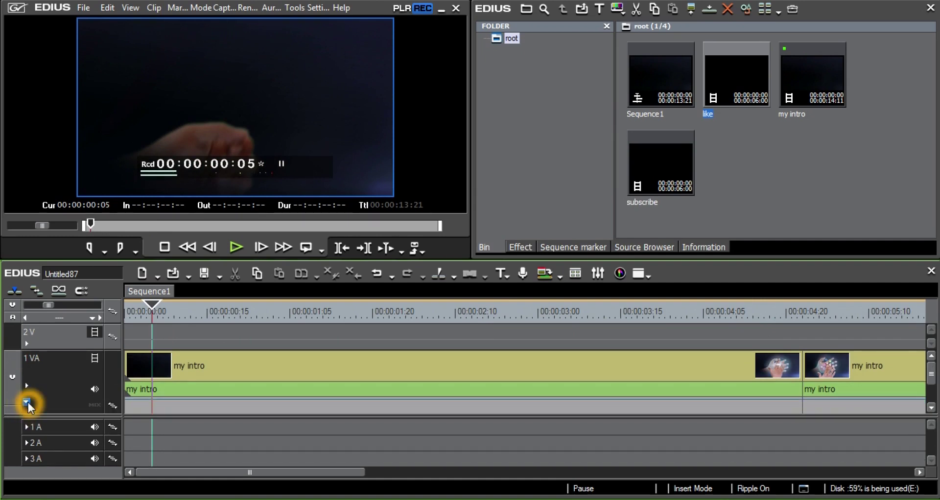
{"action": "left_click", "coordinate": [95, 407]}
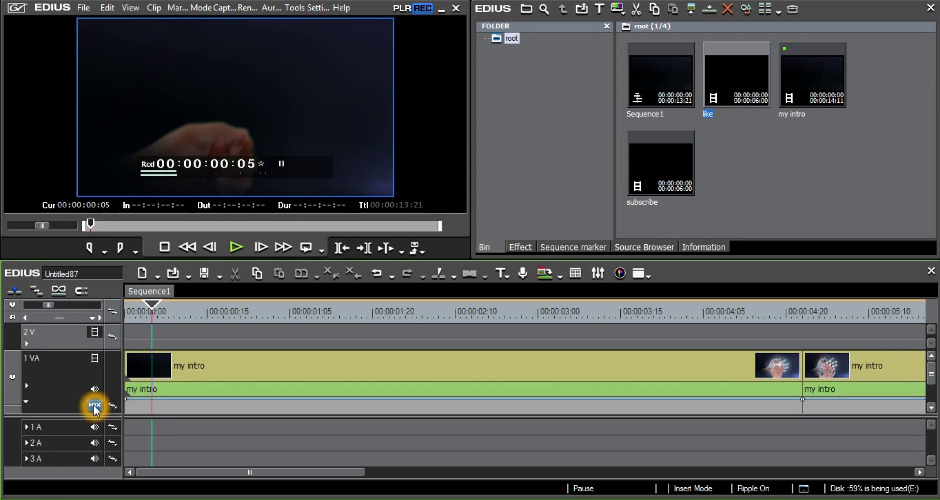
- Zoom in on the timeline start and add a keyframe near the start of the line
{"action": "mouse_move", "coordinate": [168, 300]}
{"action": "left_mouse_down"}
{"action": "mouse_move", "coordinate": [155, 314]}
{"action": "mouse_move", "coordinate": [126, 314]}
{"action": "left_mouse_up"}
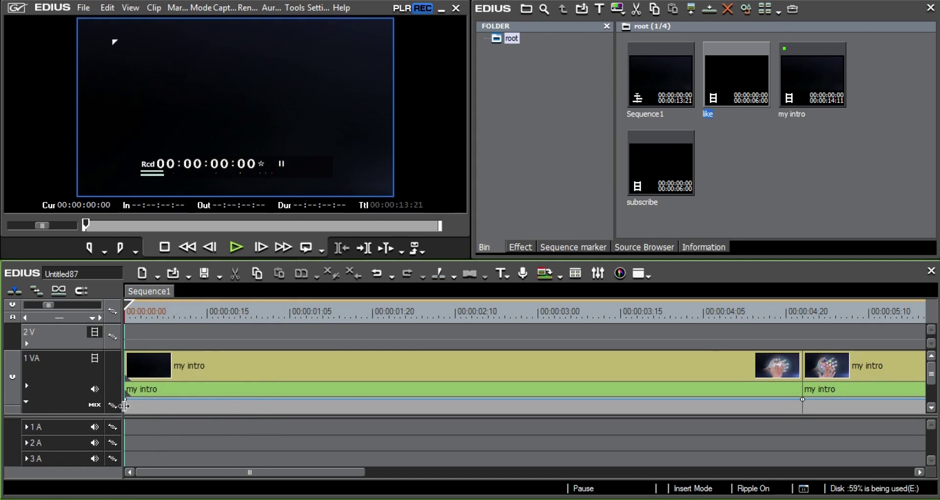
{"action": "mouse_move", "coordinate": [52, 306]}
{"action": "left_mouse_down"}
{"action": "mouse_move", "coordinate": [33, 307]}
{"action": "mouse_move", "coordinate": [58, 313]}
{"action": "left_mouse_up"}
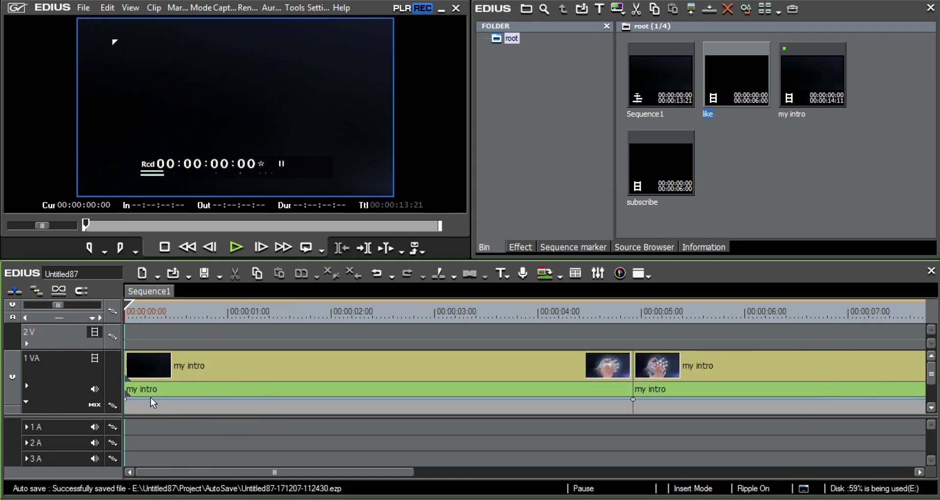
{"action": "scroll", "coordinate": [153, 399], "scroll_direction": "down", "scroll_amount": 2}
{"action": "left_click", "coordinate": [154, 353]}
- Drop the first 'my intro' mix point to 0% for a fade-in, preview it, then collapse the mix view
{"action": "left_click_drag", "start_coordinate": [126, 353], "coordinate": [132, 419]}
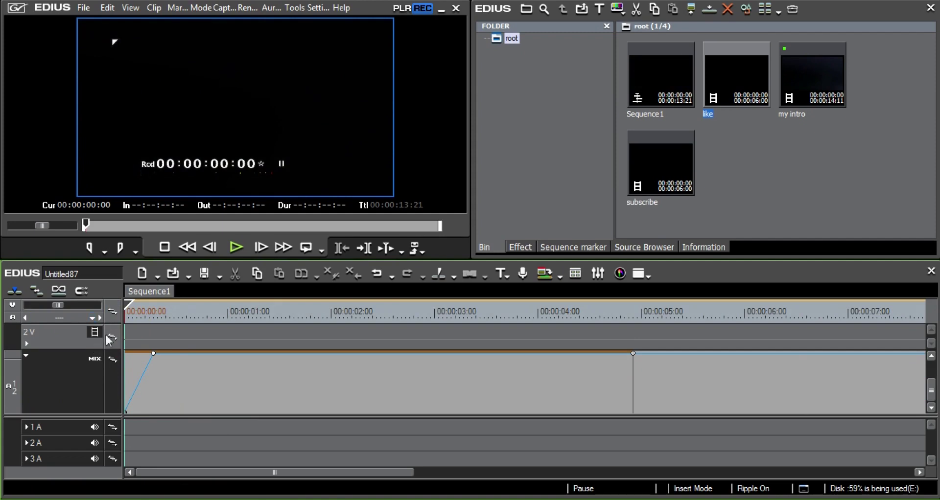
{"action": "left_click_drag", "start_coordinate": [130, 307], "coordinate": [119, 317]}
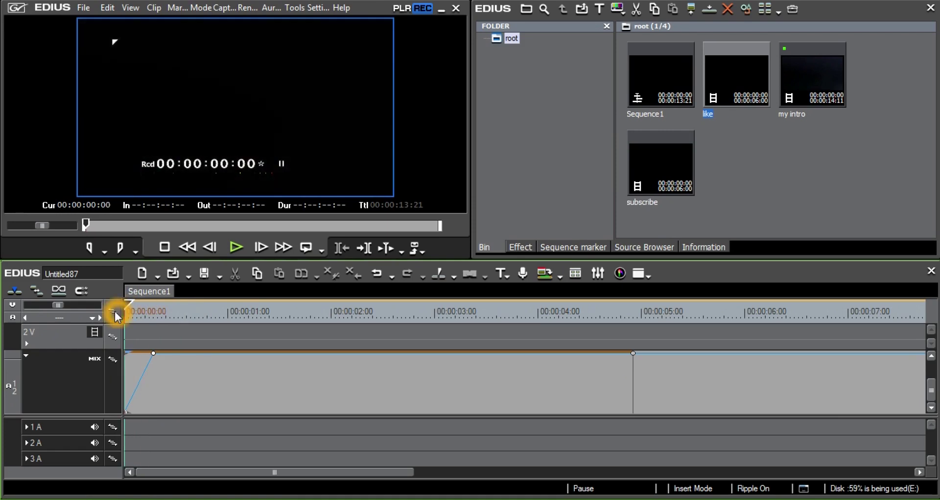
{"action": "mouse_move", "coordinate": [126, 306]}
{"action": "left_mouse_down"}
{"action": "mouse_move", "coordinate": [153, 315]}
{"action": "mouse_move", "coordinate": [143, 317]}
{"action": "left_mouse_up"}
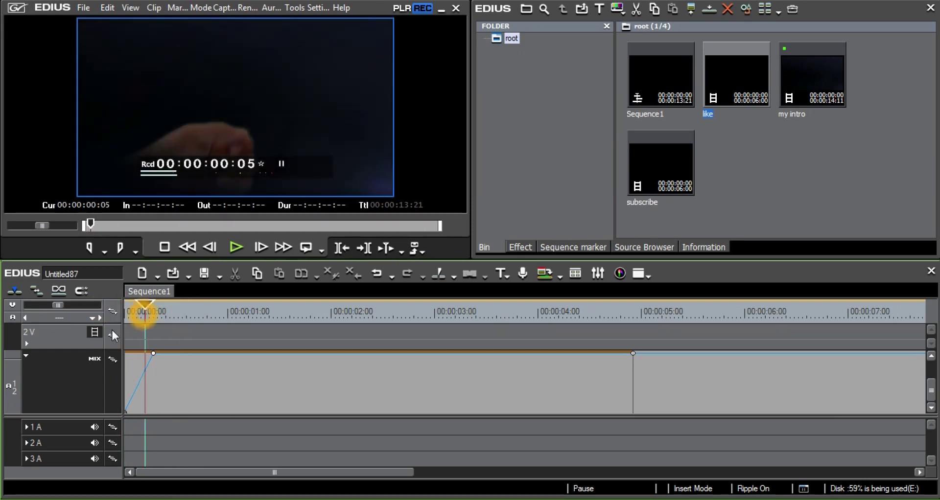
{"action": "left_click", "coordinate": [26, 358]}
{"action": "left_click", "coordinate": [624, 311]}
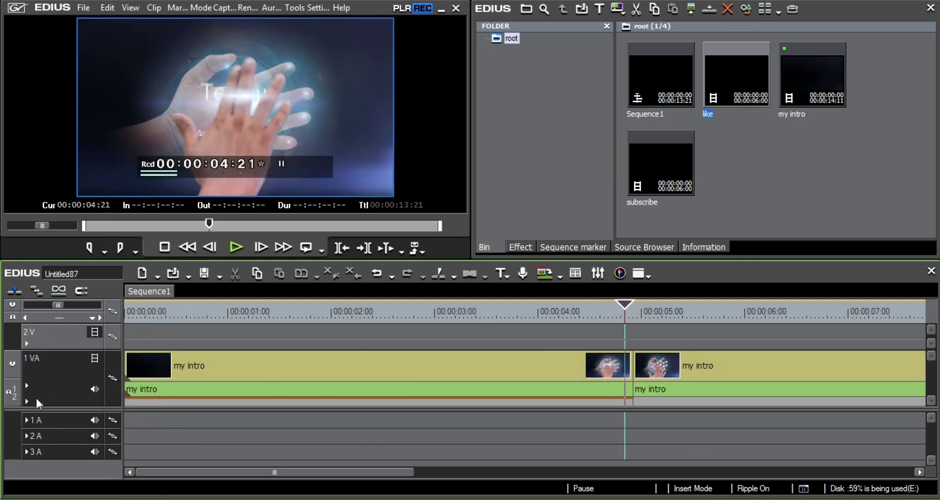
- Add a mix keyframe at 00:00:04:21 and pull the cut-edge point down to 0% for a fade-out
{"action": "left_click", "coordinate": [26, 401]}
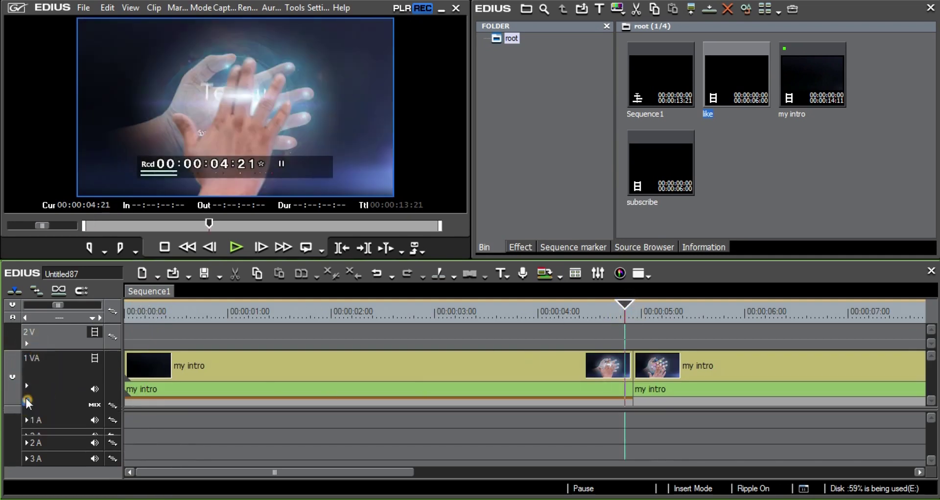
{"action": "left_click", "coordinate": [615, 403]}
{"action": "left_click", "coordinate": [634, 354]}
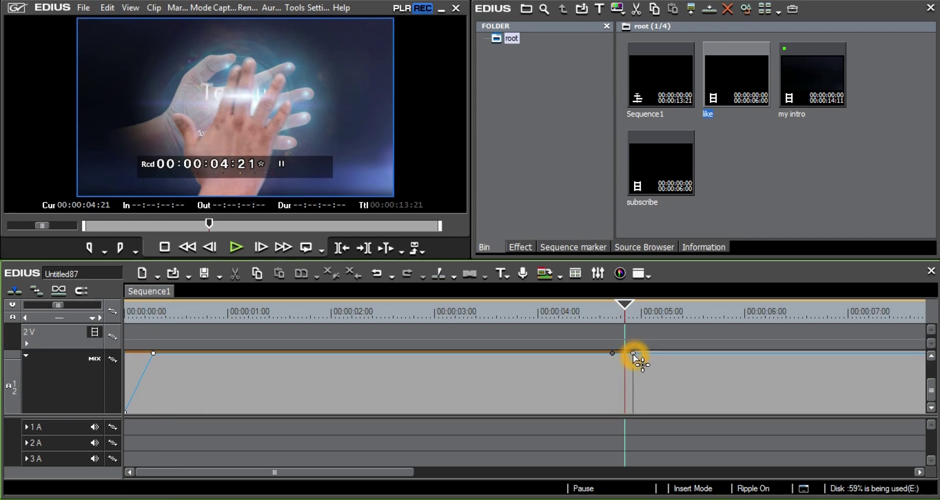
{"action": "left_click", "coordinate": [633, 354]}
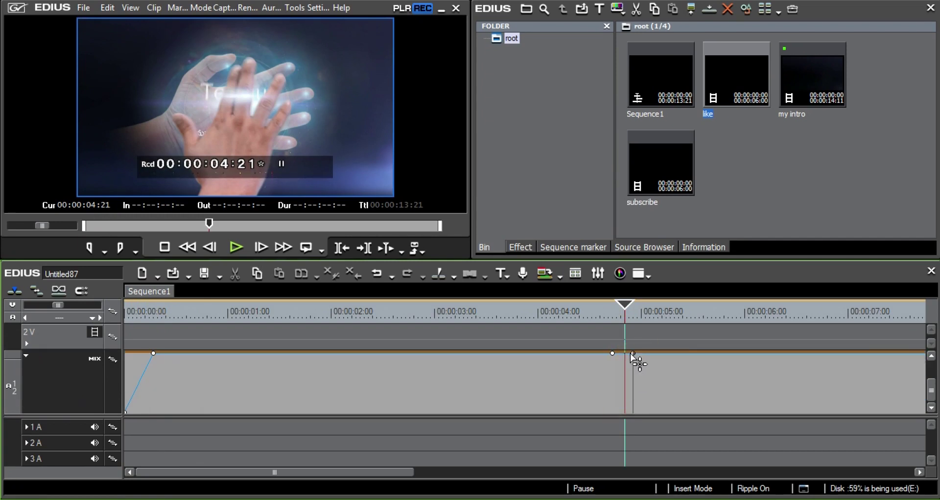
{"action": "left_click_drag", "start_coordinate": [633, 353], "coordinate": [632, 413]}
{"action": "left_click", "coordinate": [574, 272]}
{"action": "mouse_move", "coordinate": [624, 304]}
{"action": "left_mouse_down"}
{"action": "mouse_move", "coordinate": [615, 309]}
{"action": "mouse_move", "coordinate": [634, 321]}
{"action": "mouse_move", "coordinate": [559, 318]}
{"action": "left_mouse_up"}
- Move the playhead back near the start and switch track 1 VA back to its clip view
{"action": "left_click_drag", "start_coordinate": [501, 319], "coordinate": [203, 317]}
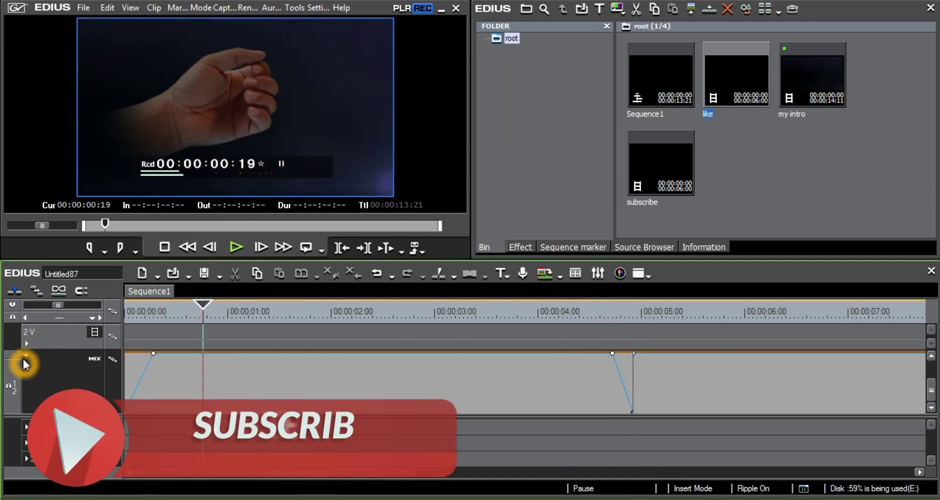
{"action": "left_click", "coordinate": [25, 355]}
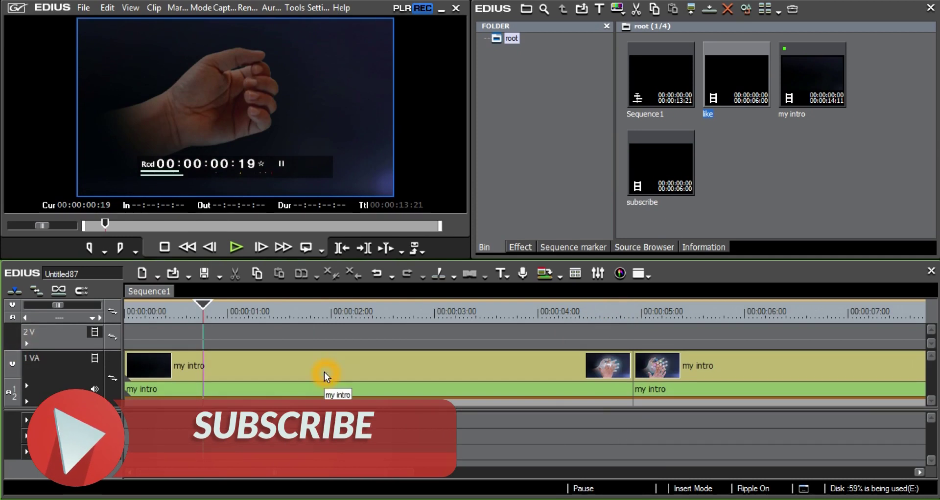